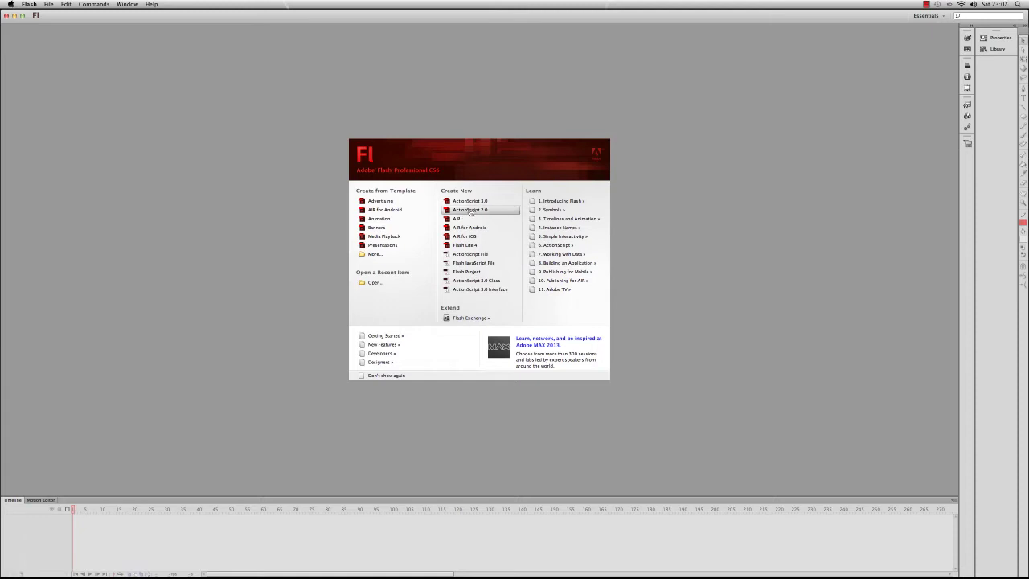
# Step: Create a new ActionScript 3.0 document and set its stage colour to black
pyautogui.click(464, 205)
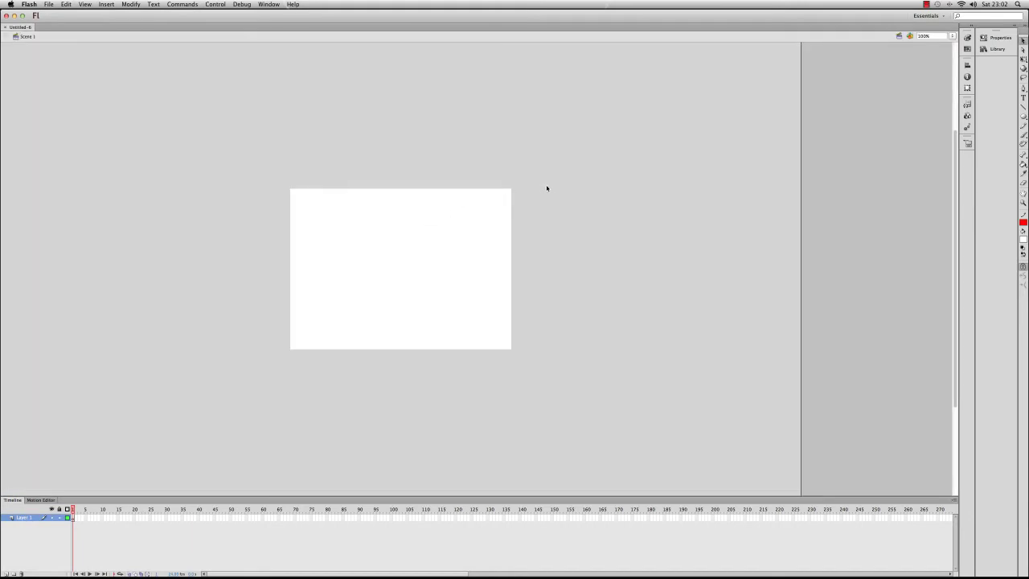
pyautogui.click(440, 234)
pyautogui.click(997, 38)
pyautogui.click(899, 164)
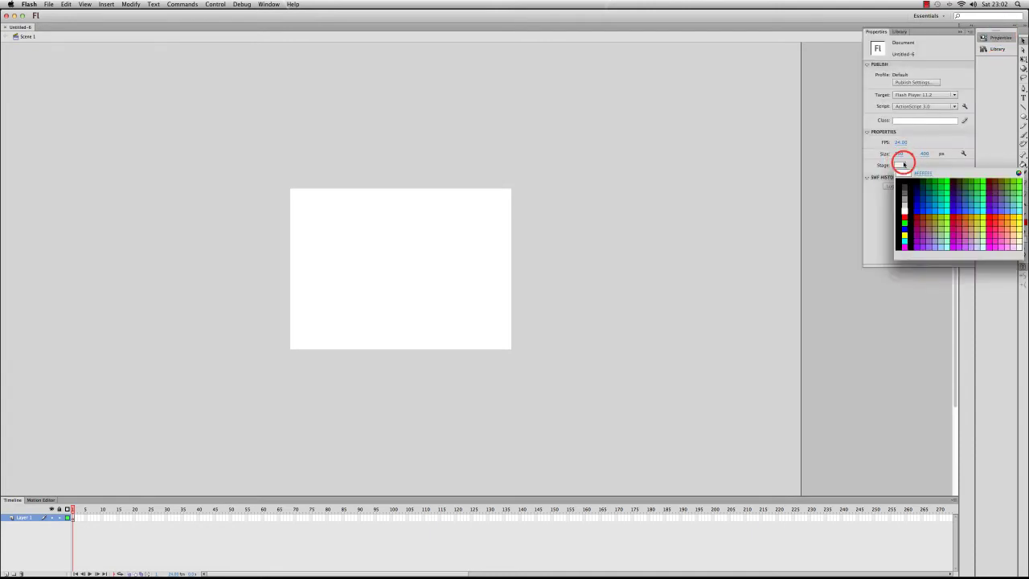
pyautogui.click(902, 184)
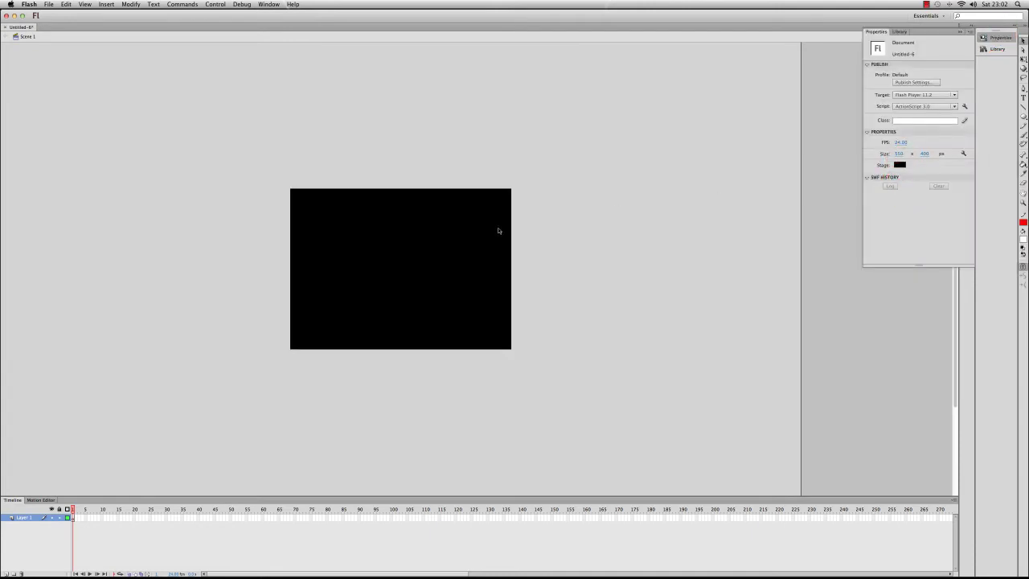
pyautogui.click(960, 32)
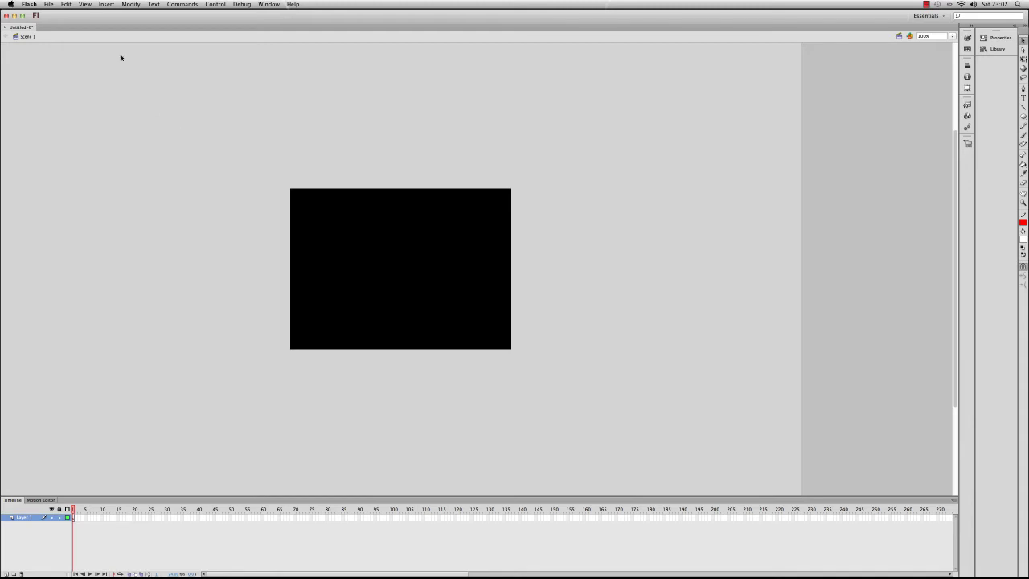
# Step: Import the orange logo image from Downloads into the library
pyautogui.click(49, 4)
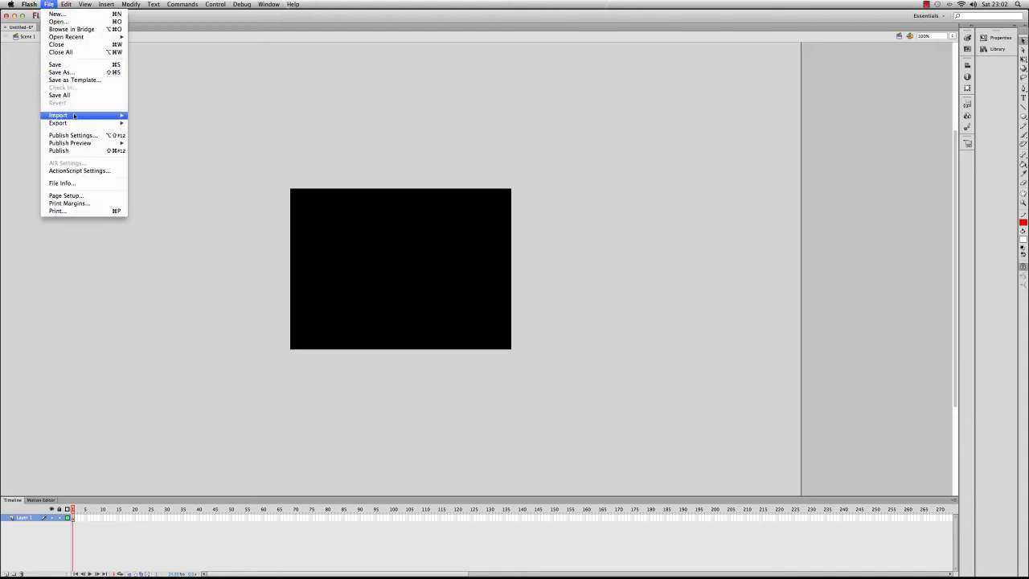
pyautogui.moveTo(74, 116)
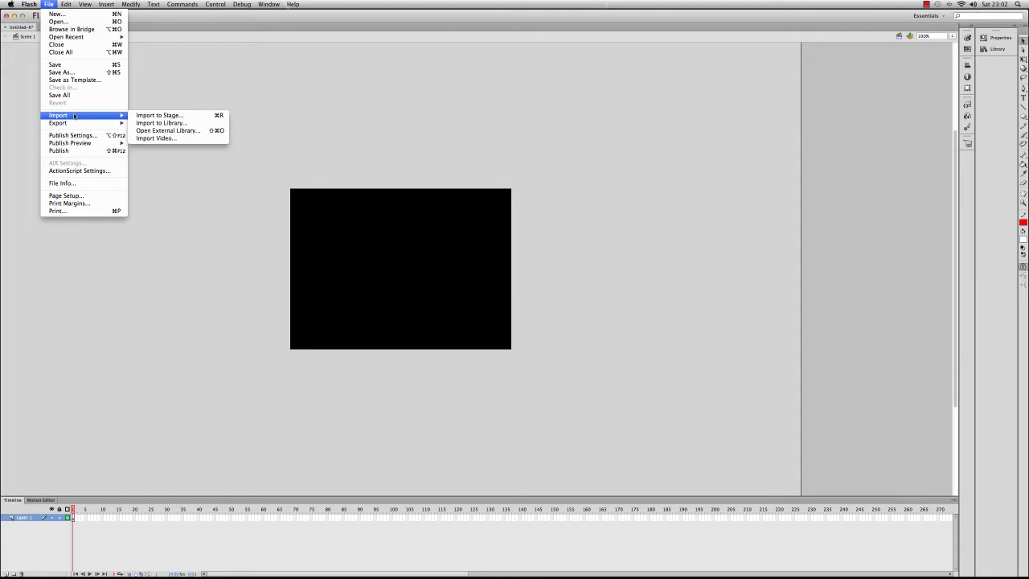
pyautogui.click(164, 126)
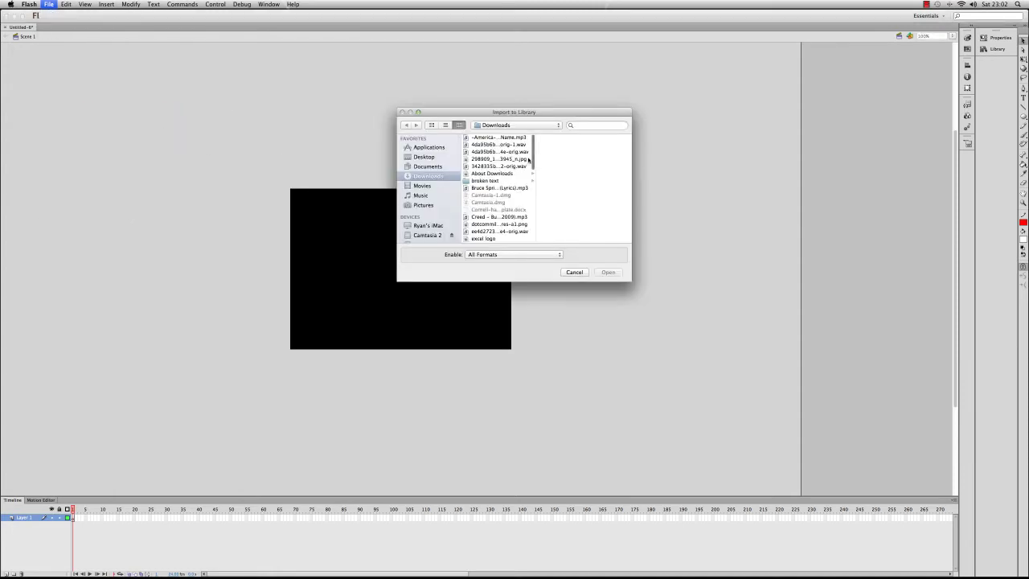
pyautogui.moveTo(529, 157); pyautogui.dragTo(531, 193)
pyautogui.click(483, 191)
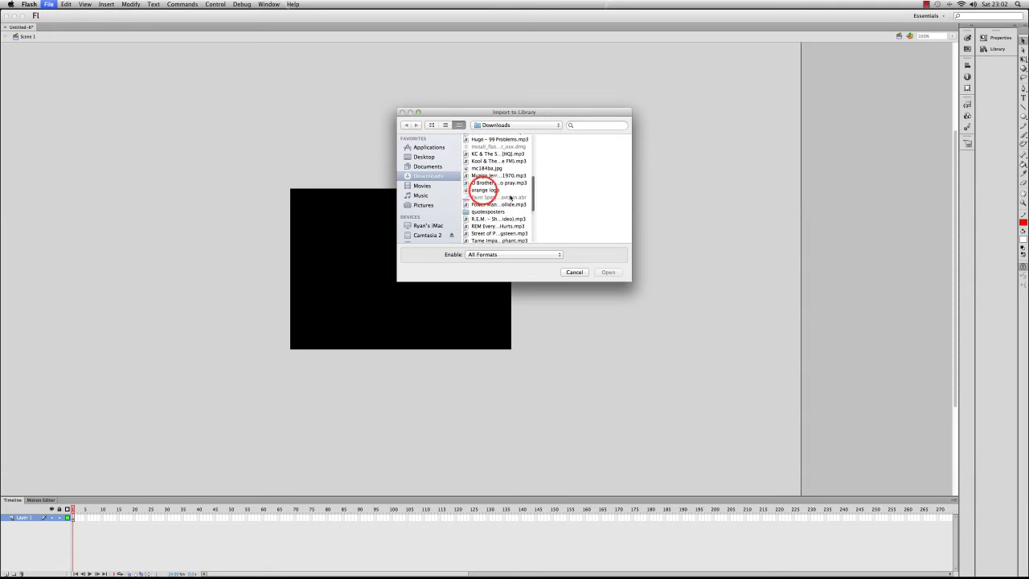
pyautogui.click(616, 272)
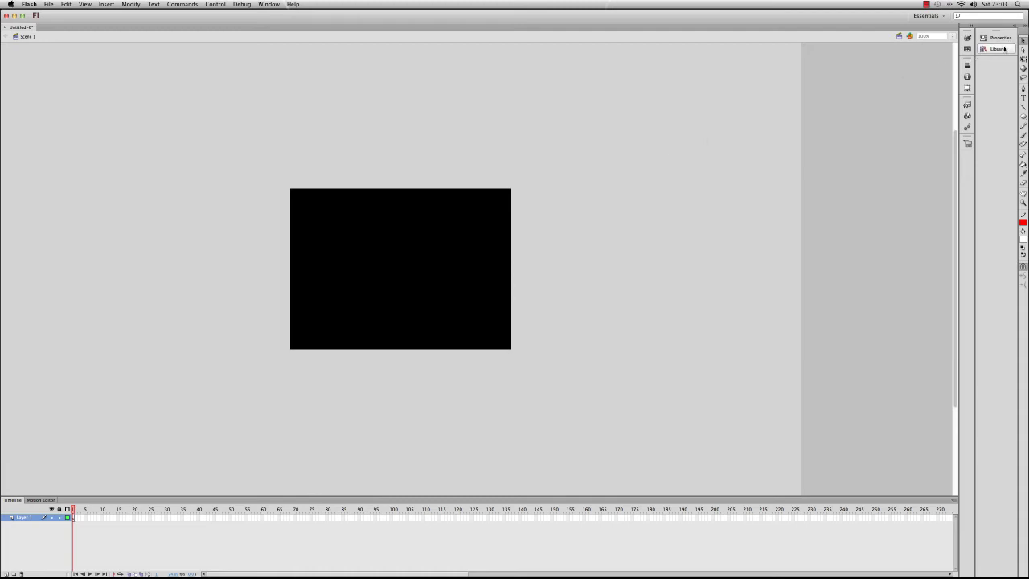
# Step: Drag orange logo.jpg from the Library panel onto the stage
pyautogui.click(1005, 50)
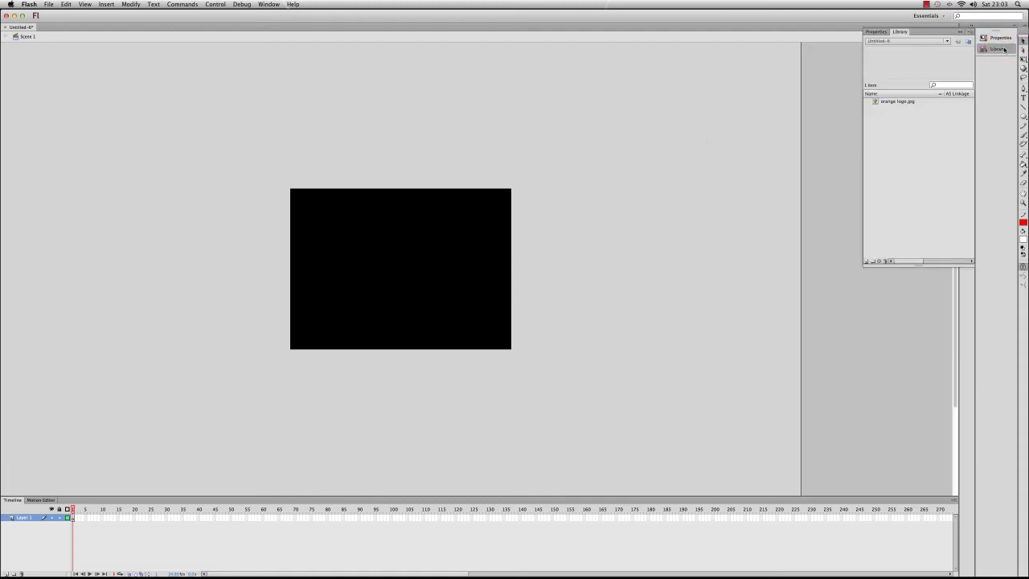
pyautogui.click(897, 102)
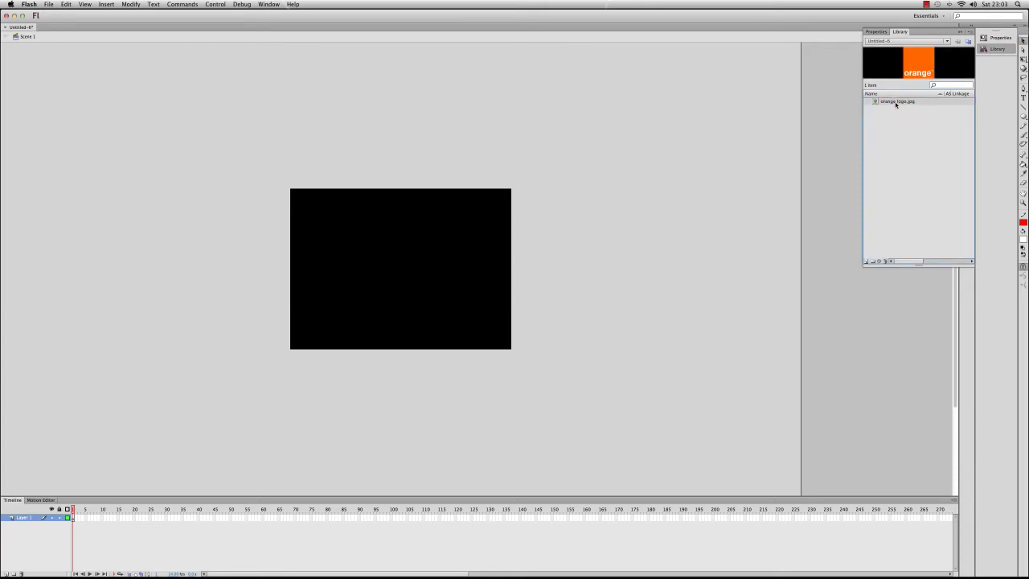
pyautogui.moveTo(896, 103); pyautogui.dragTo(400, 271)
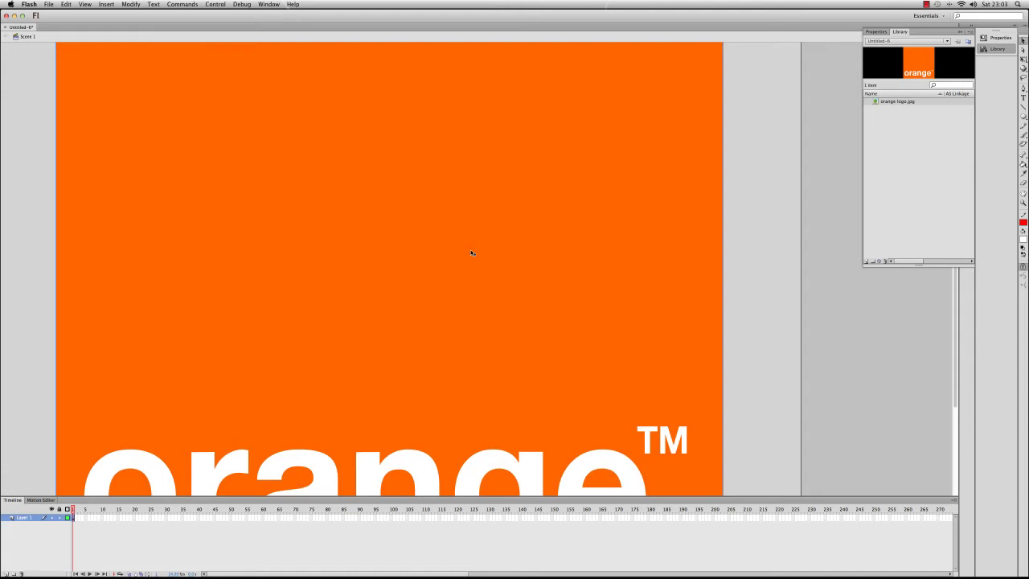
# Step: At 50% zoom, scale the logo down proportionally with Free Transform to fit the stage
pyautogui.click(959, 32)
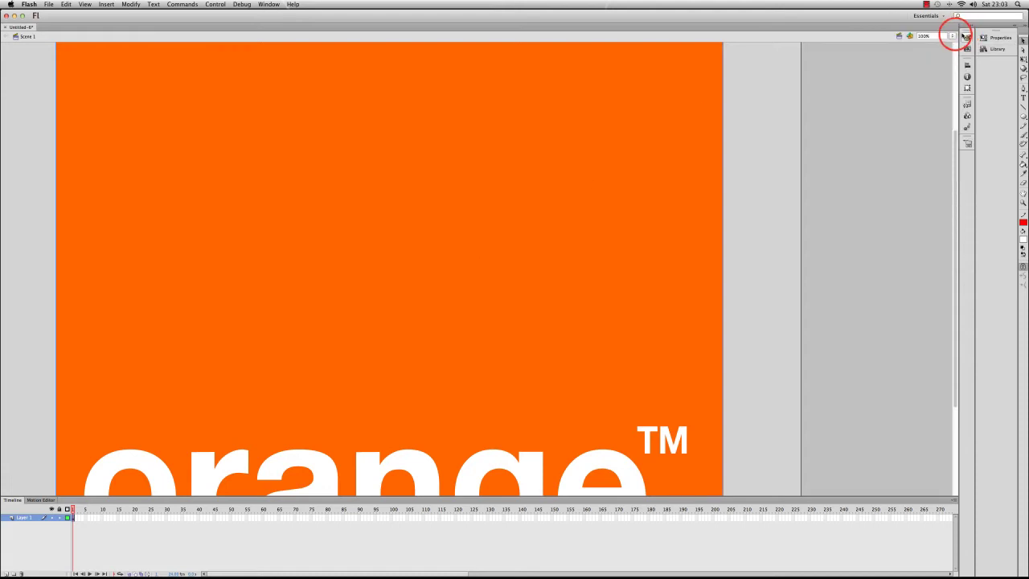
pyautogui.click(952, 35)
pyautogui.click(937, 26)
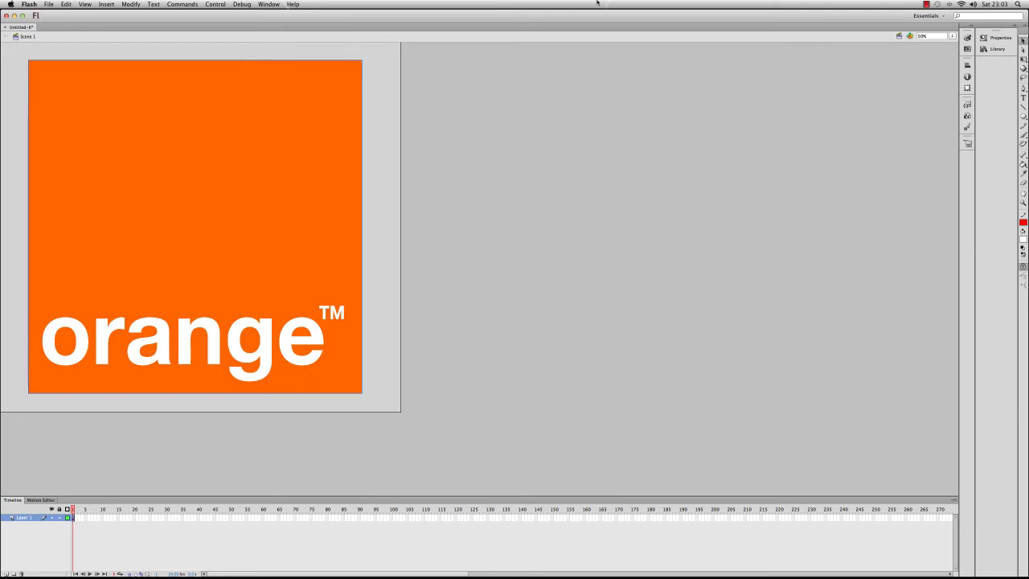
pyautogui.click(234, 128)
pyautogui.click(1023, 60)
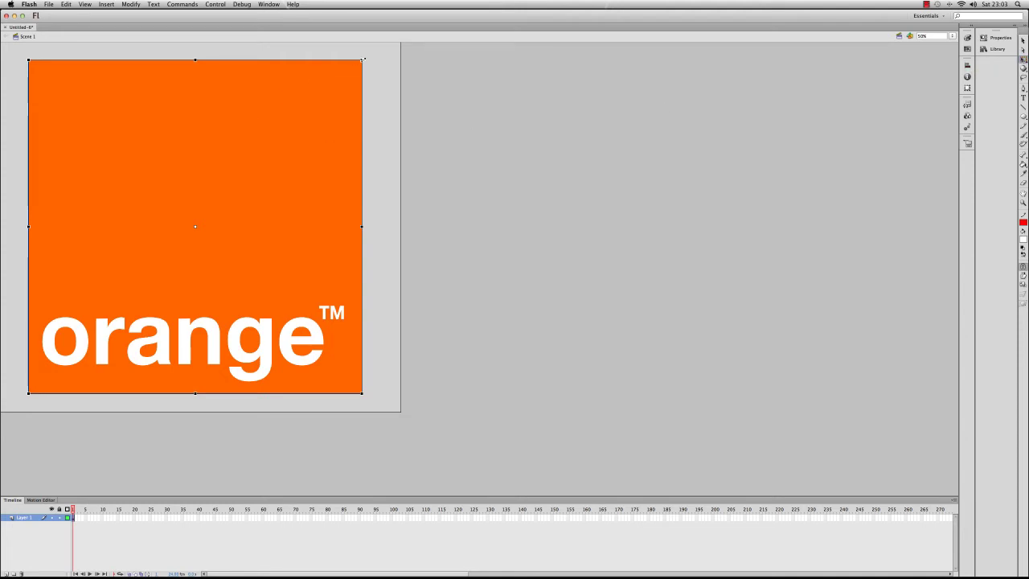
pyautogui.click(363, 58)
pyautogui.moveTo(362, 60); pyautogui.dragTo(232, 151)
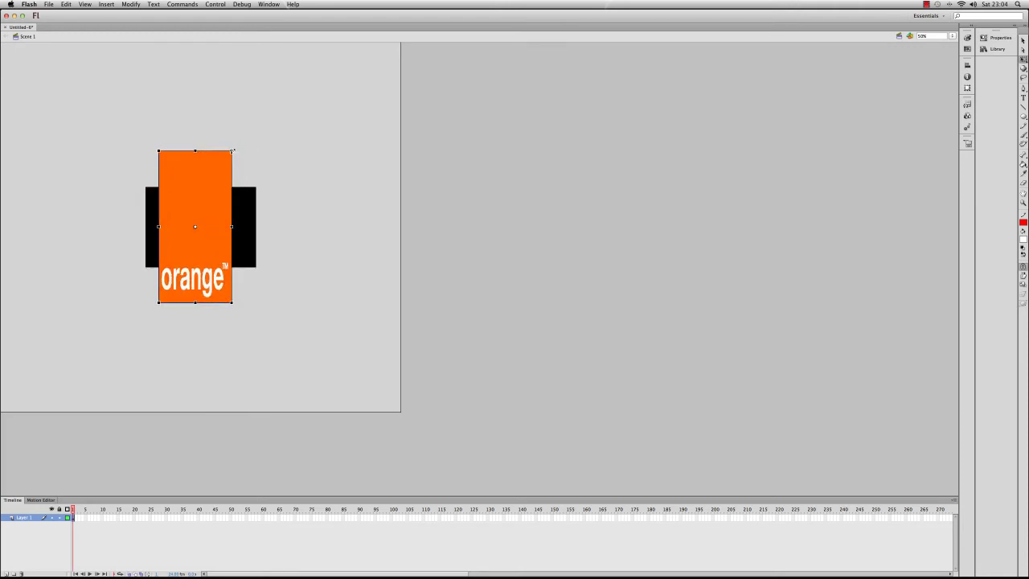
pyautogui.press('super+shift+z')
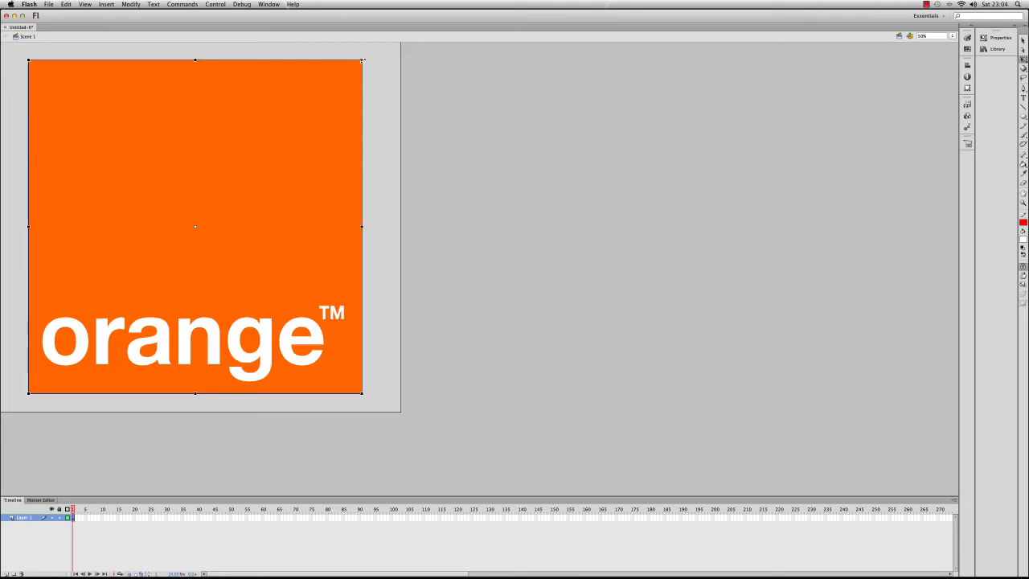
pyautogui.moveTo(362, 60); pyautogui.dragTo(236, 196)
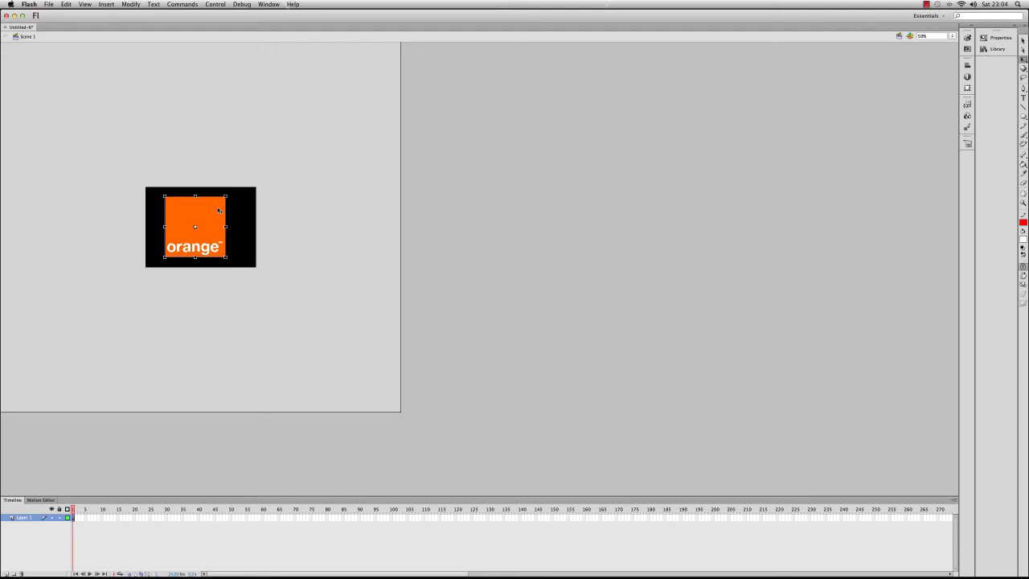
# Step: At 200% zoom, move the logo slightly right and up with the Selection Tool
pyautogui.click(266, 202)
pyautogui.click(952, 35)
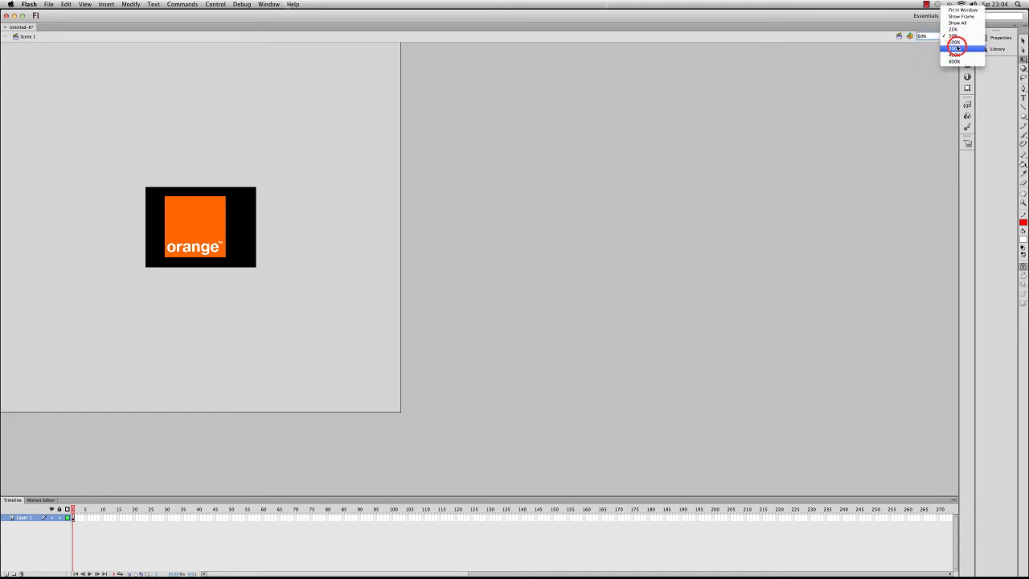
pyautogui.click(955, 49)
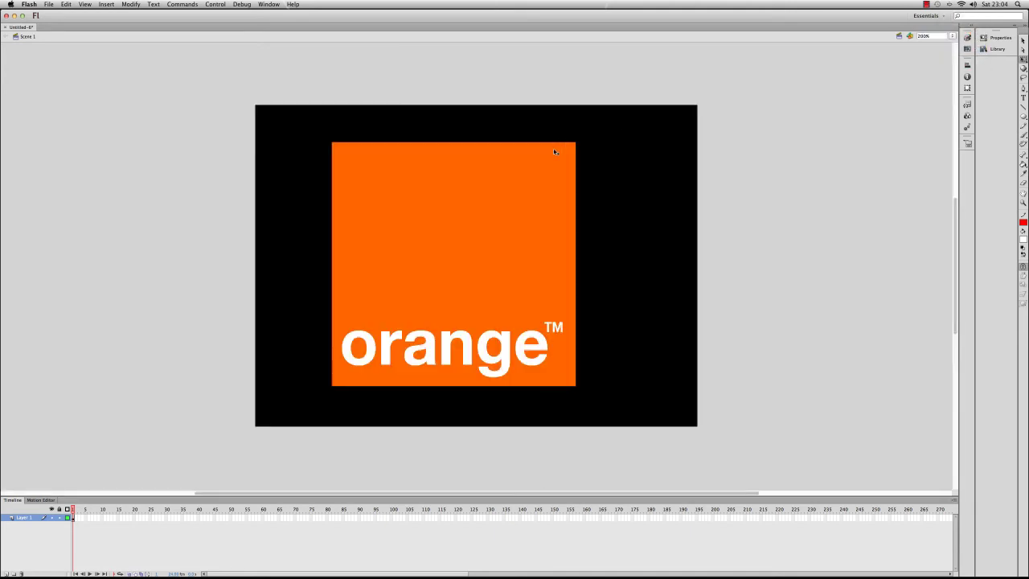
pyautogui.click(450, 234)
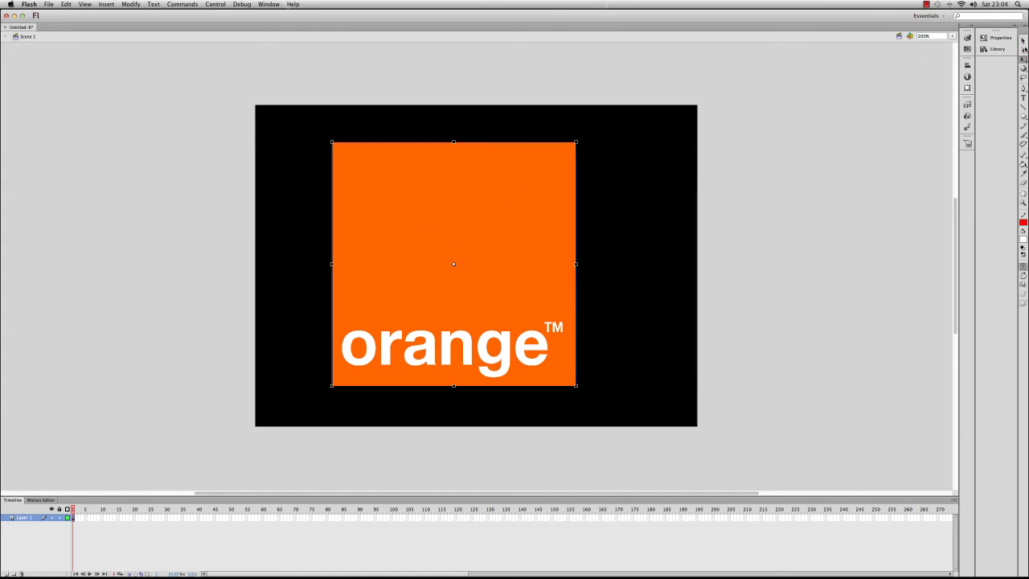
pyautogui.click(1022, 41)
pyautogui.moveTo(427, 217); pyautogui.dragTo(477, 205)
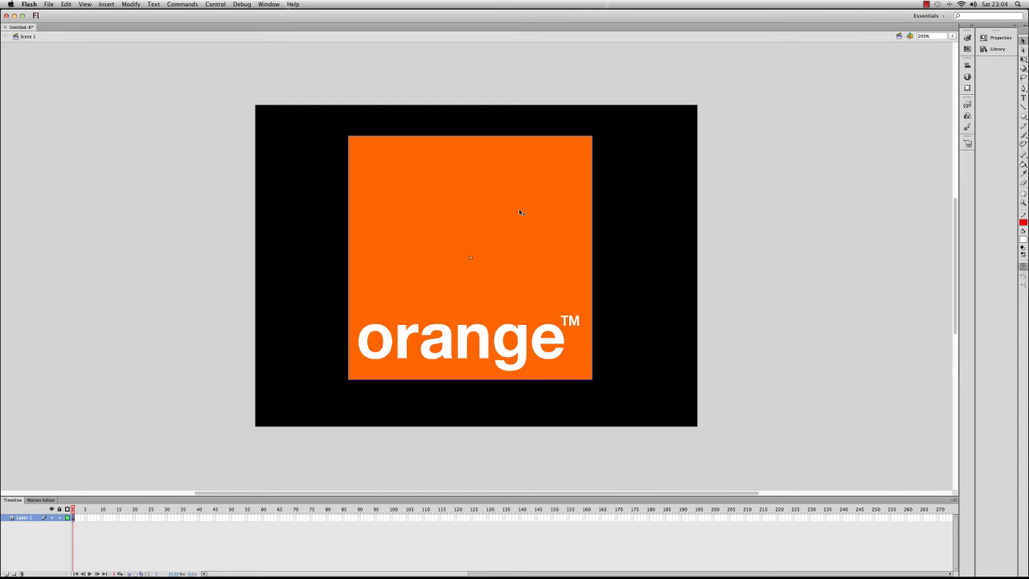
# Step: Open the Align panel and centre the logo horizontally on the stage
pyautogui.click(268, 4)
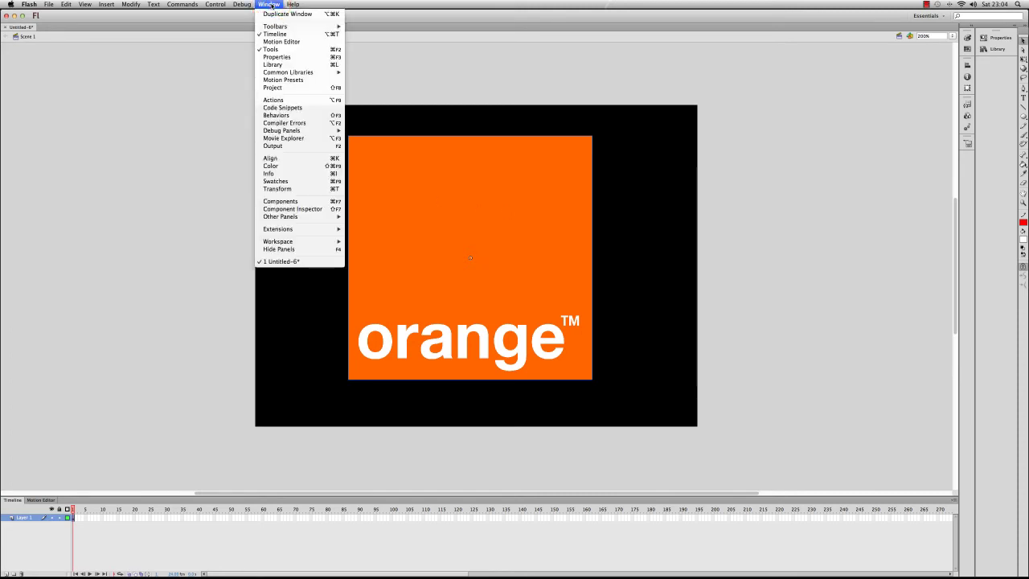
pyautogui.click(302, 158)
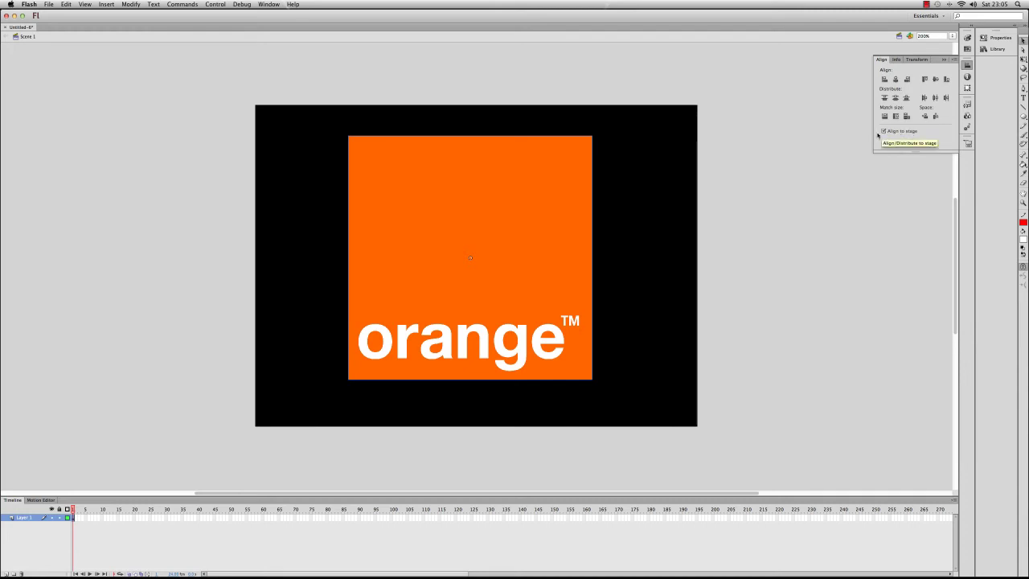
pyautogui.click(896, 97)
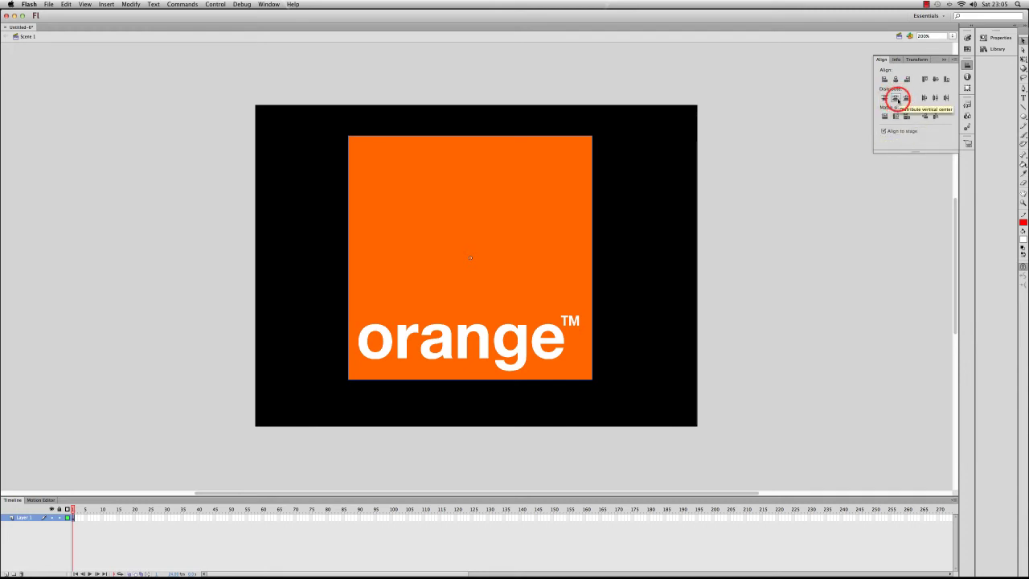
pyautogui.click(896, 80)
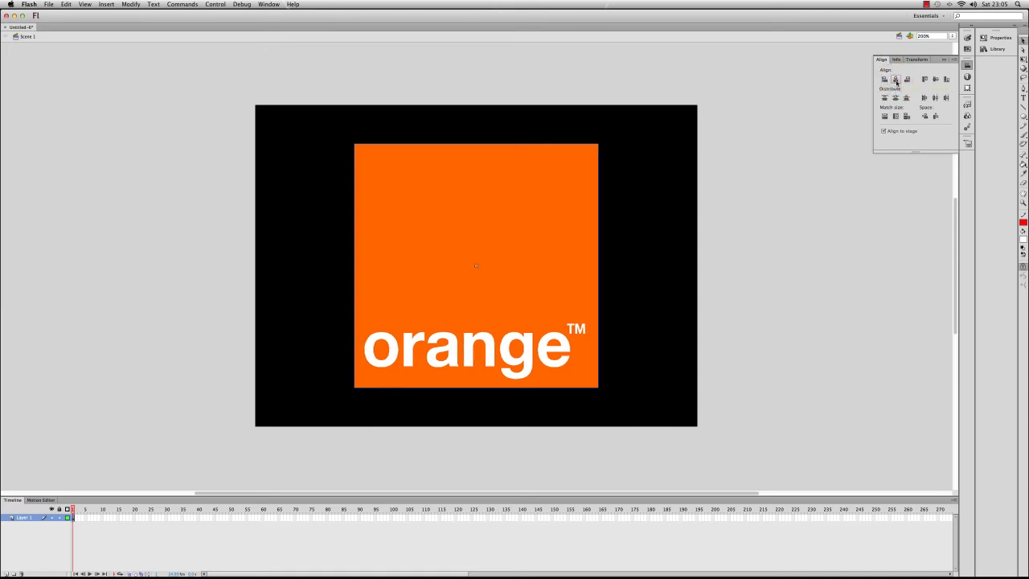
pyautogui.click(884, 79)
pyautogui.click(907, 79)
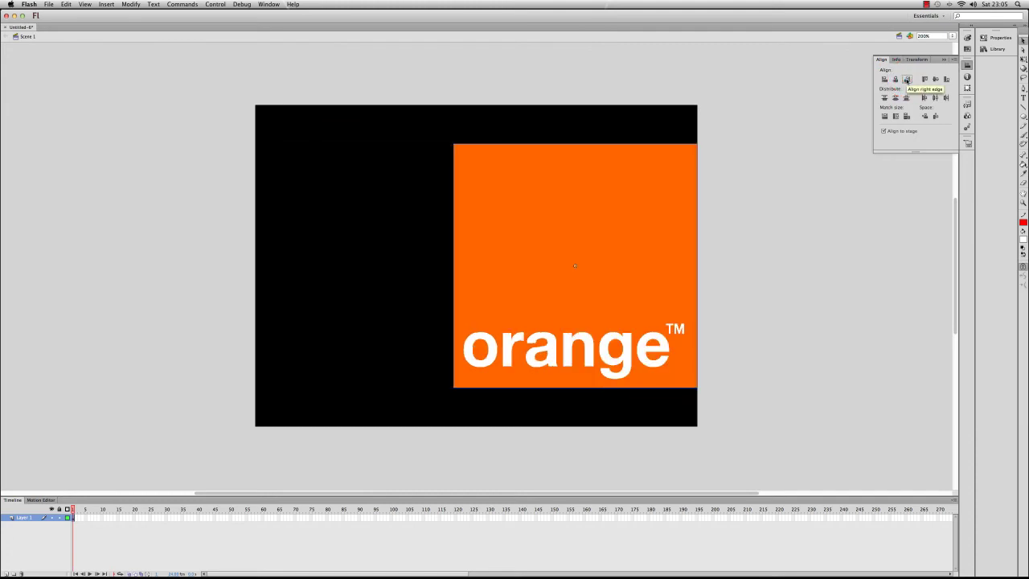
pyautogui.click(895, 80)
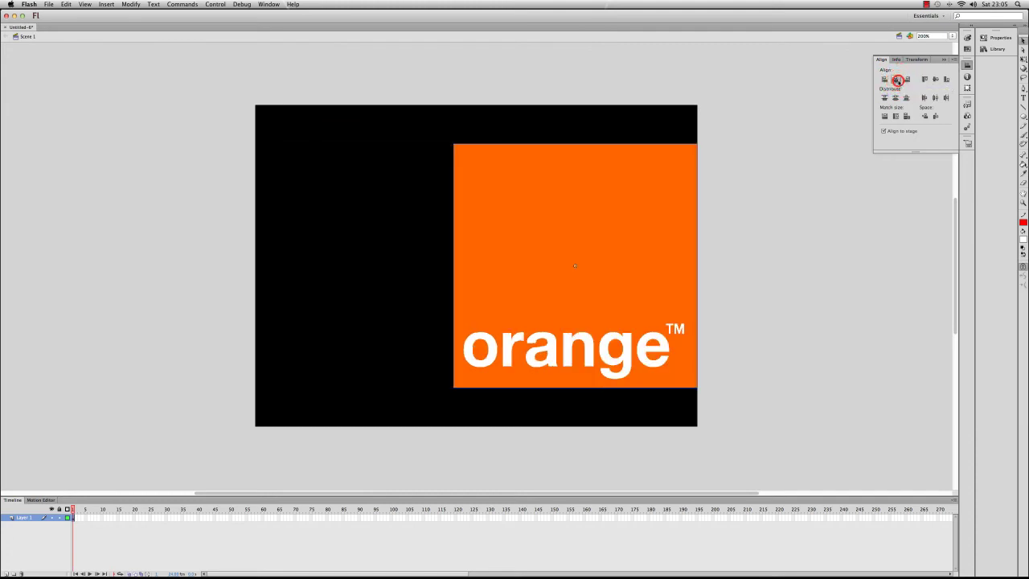
# Step: Centre the logo vertically on the stage and collapse the Align panel
pyautogui.click(884, 98)
pyautogui.click(907, 98)
pyautogui.click(896, 98)
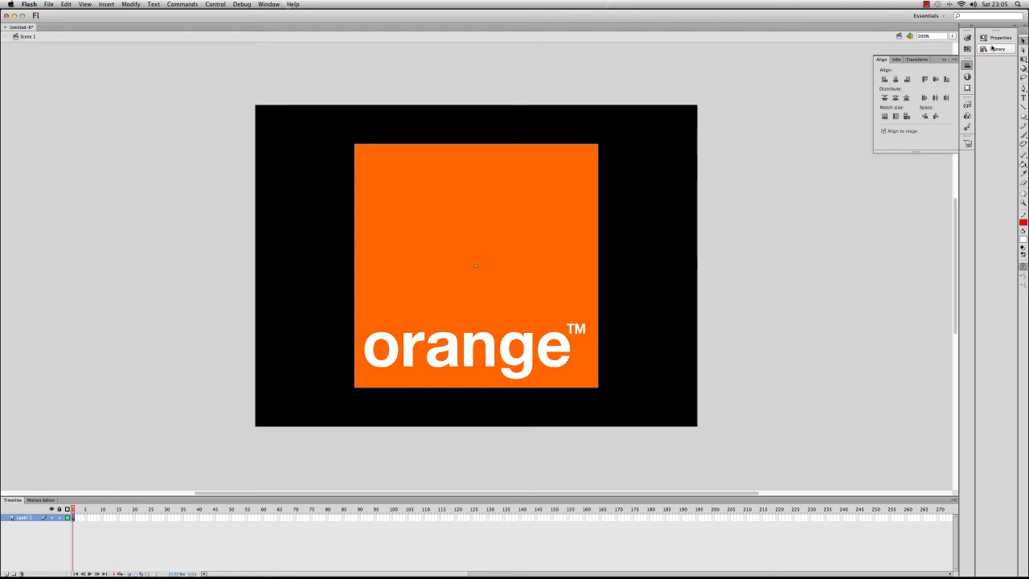
pyautogui.click(568, 201)
pyautogui.click(569, 203)
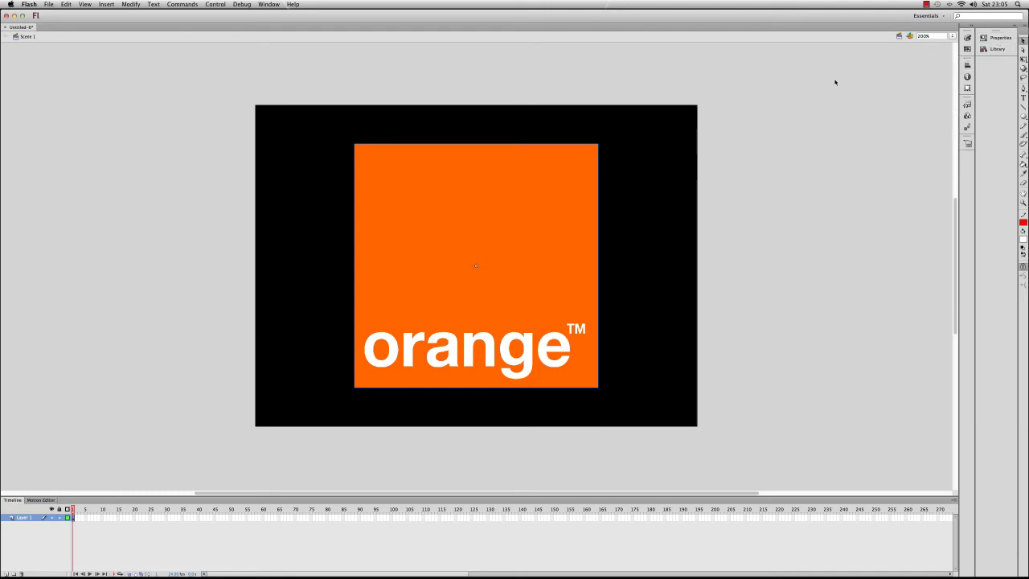
pyautogui.click(999, 40)
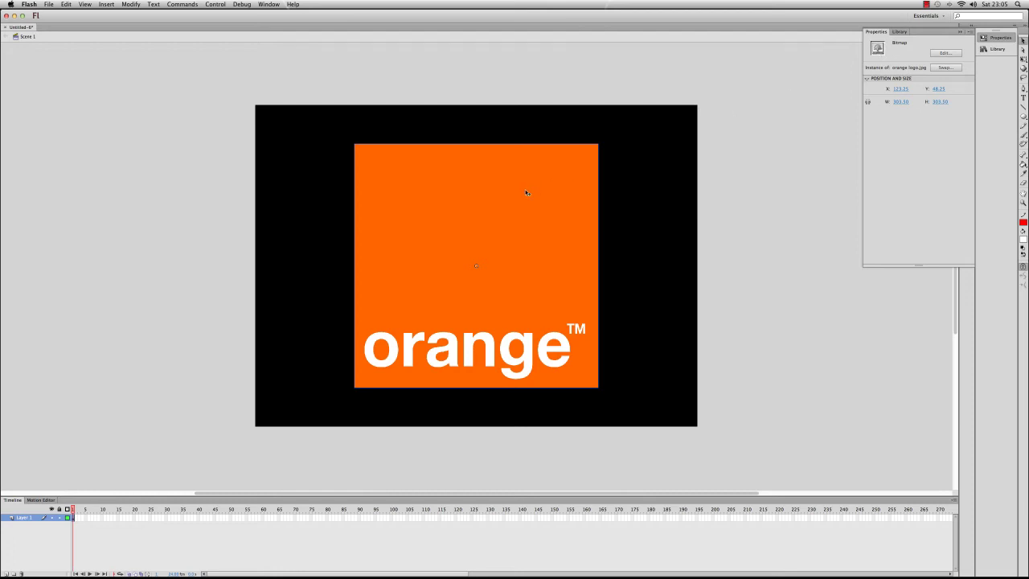
pyautogui.click(959, 33)
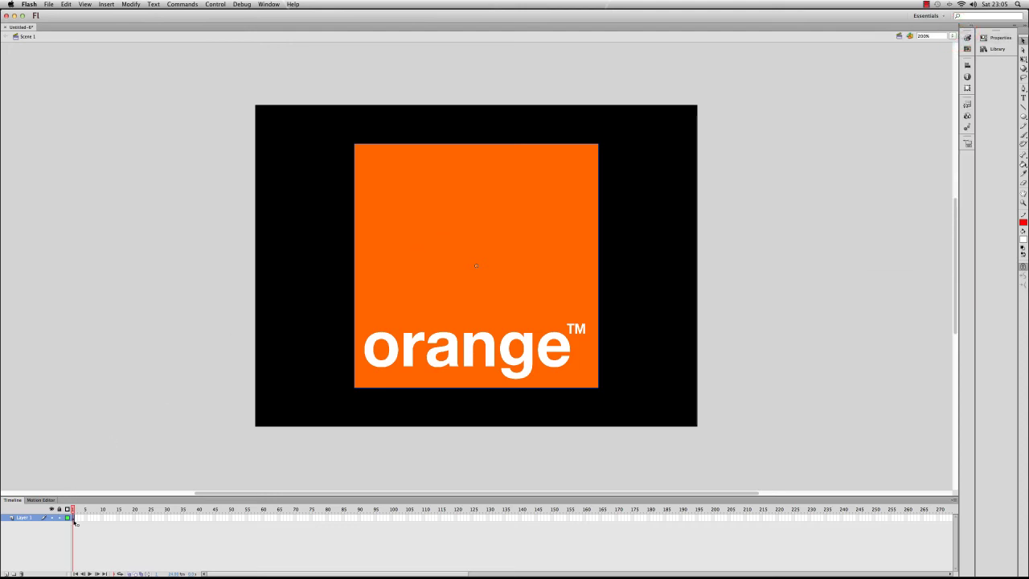
# Step: Insert a keyframe at frame 48 on Layer 1 with F6
pyautogui.click(416, 328)
pyautogui.click(224, 516)
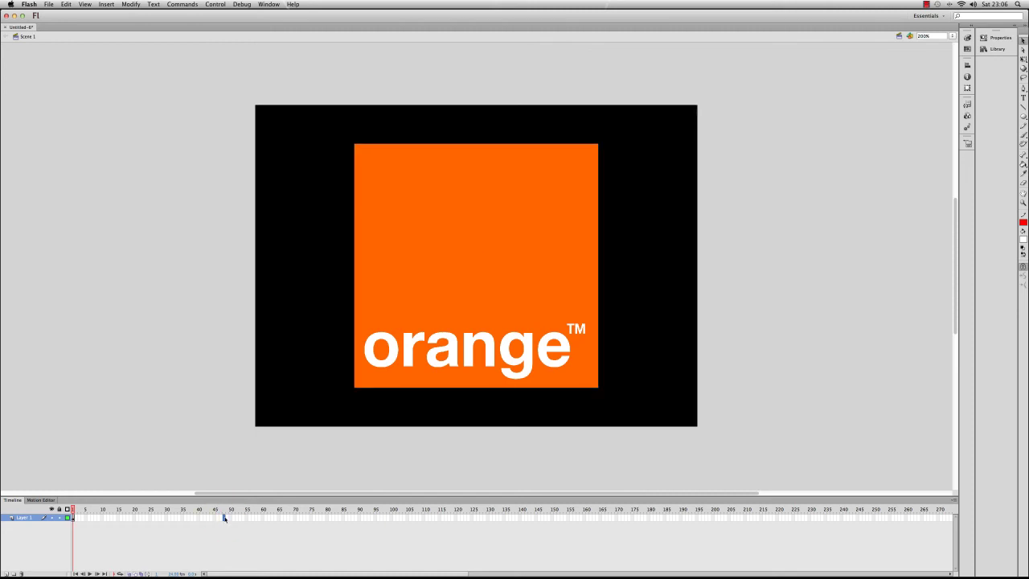
pyautogui.press('F6')
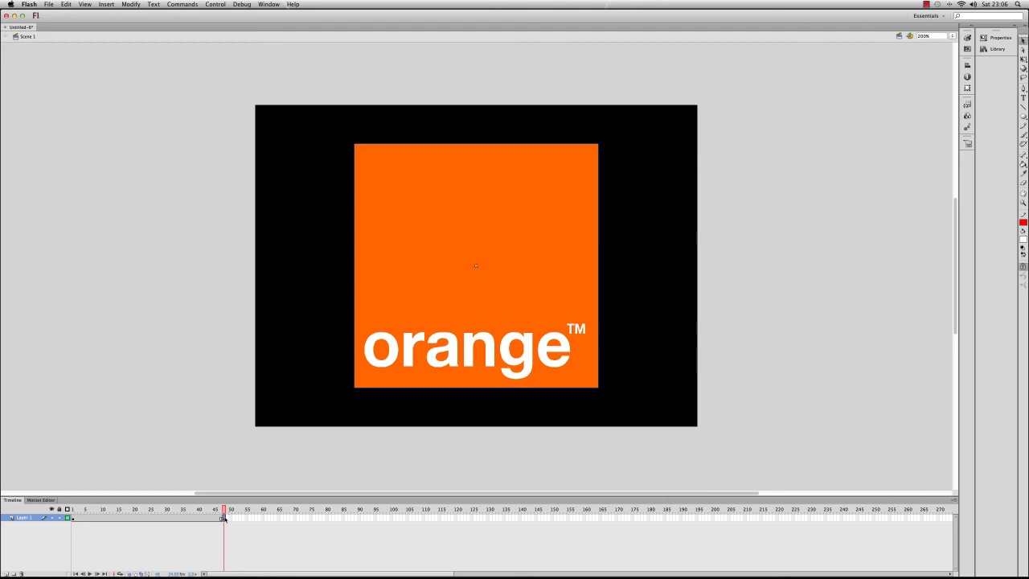
# Step: Scrub the playhead between frames 1 and 48 to preview the timeline
pyautogui.click(73, 518)
pyautogui.click(74, 519)
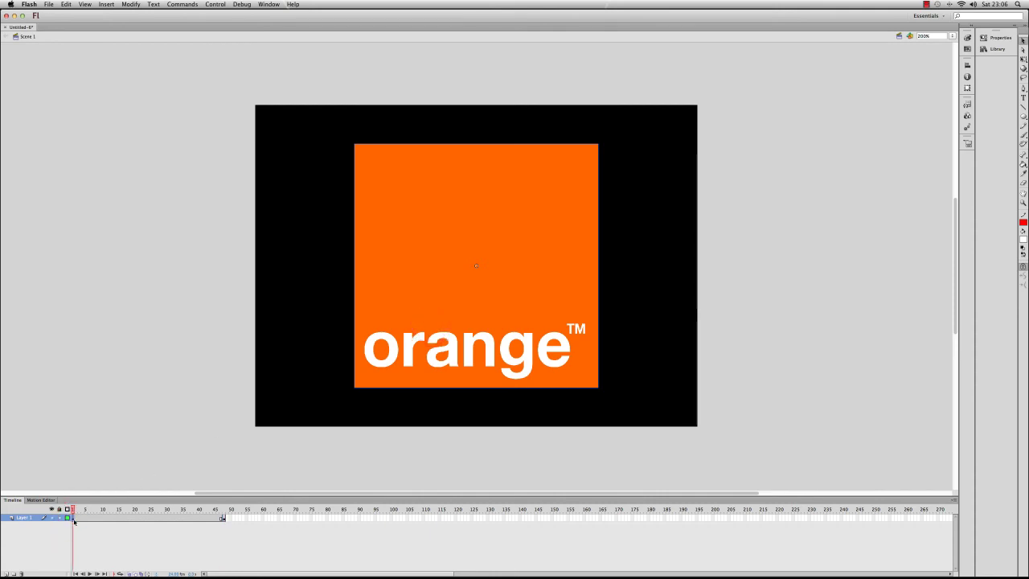
pyautogui.click(222, 518)
pyautogui.moveTo(224, 516); pyautogui.dragTo(71, 521)
pyautogui.click(73, 518)
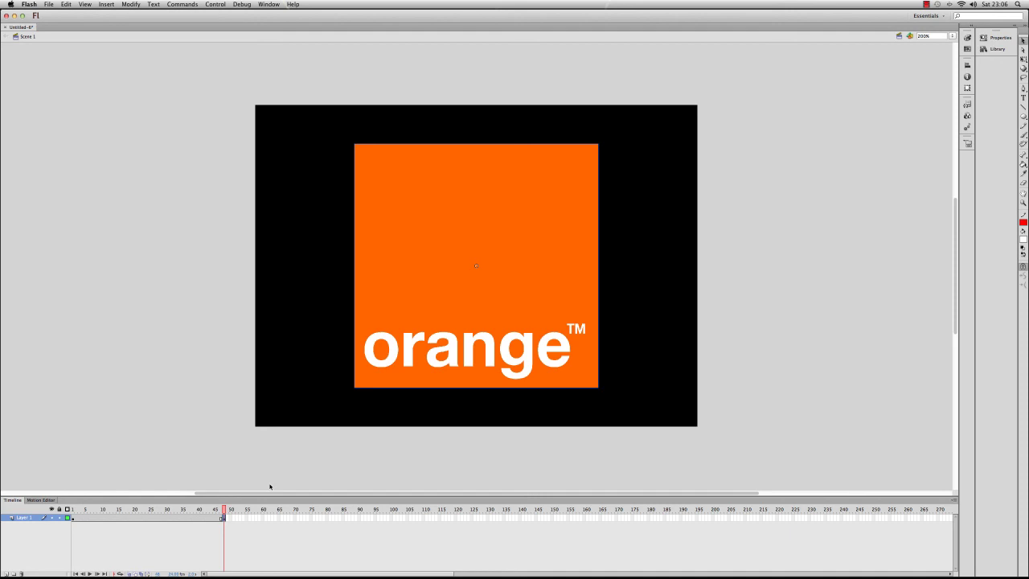
pyautogui.click(483, 281)
# Step: Right-click a Layer 1 frame between 1 and 48 to reach Create Classic Tween
pyautogui.rightClick(133, 518)
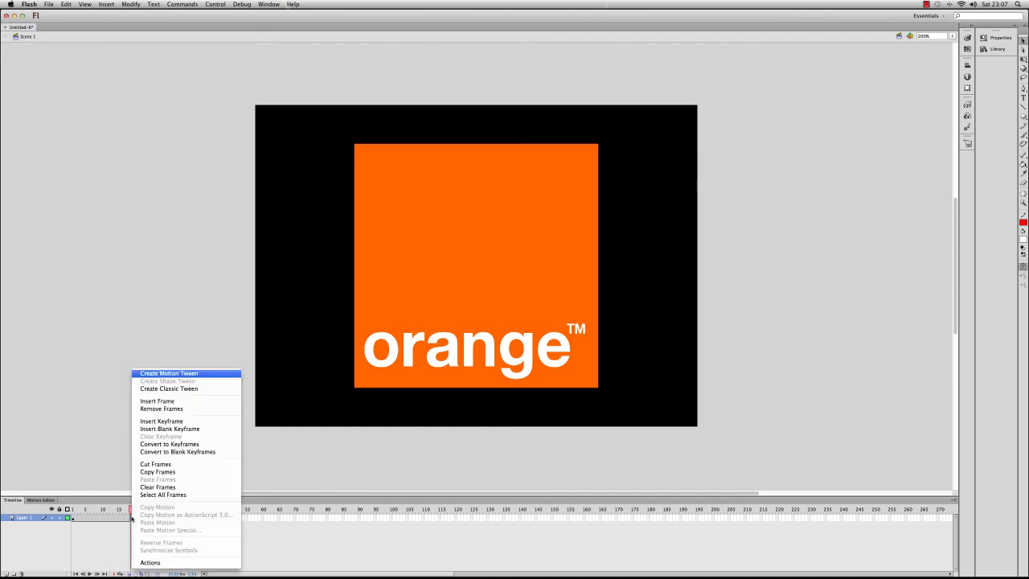